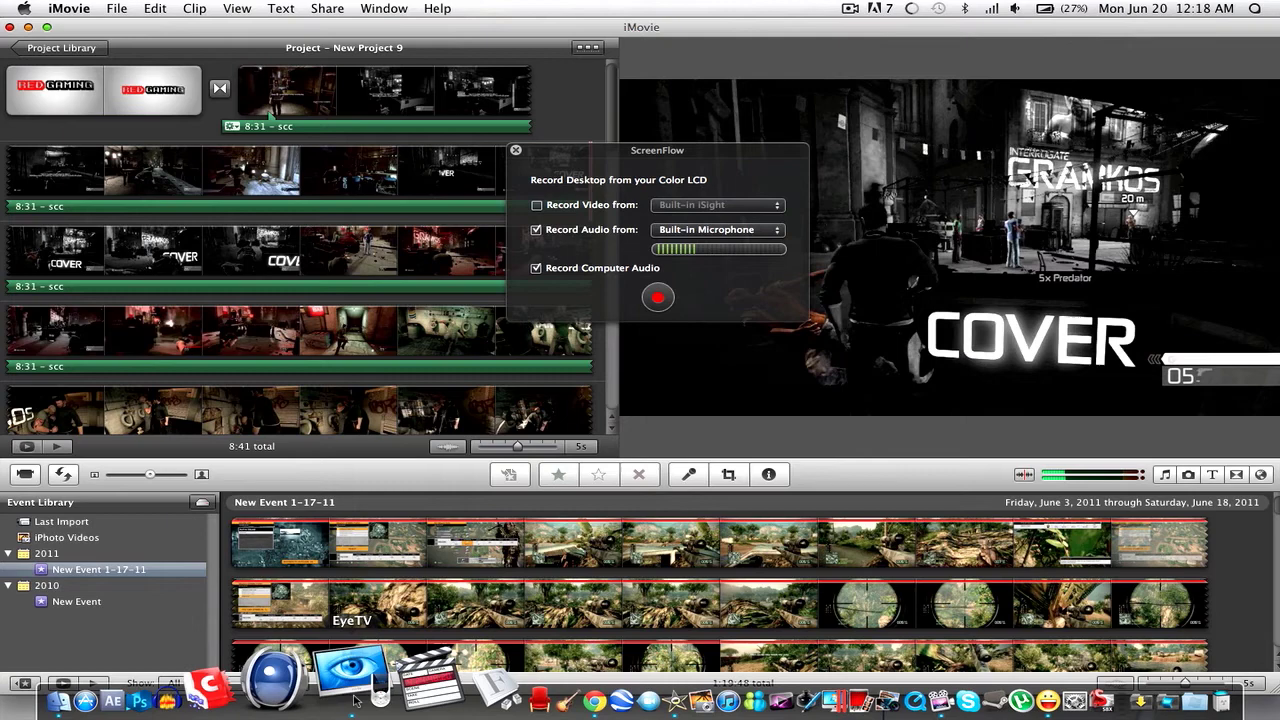
- Launch EyeTV, move its remote aside, quit it, and close the ScreenFlow recording panel
click(355, 700)
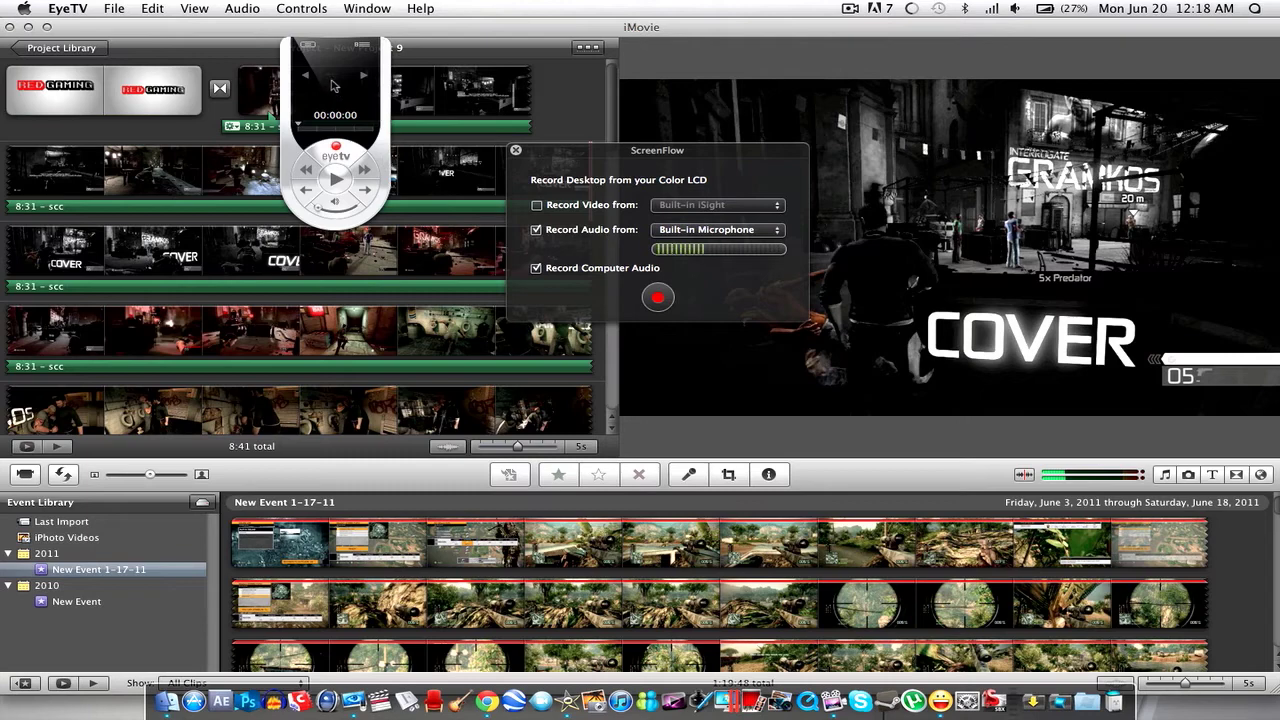
drag(336, 62, 458, 406)
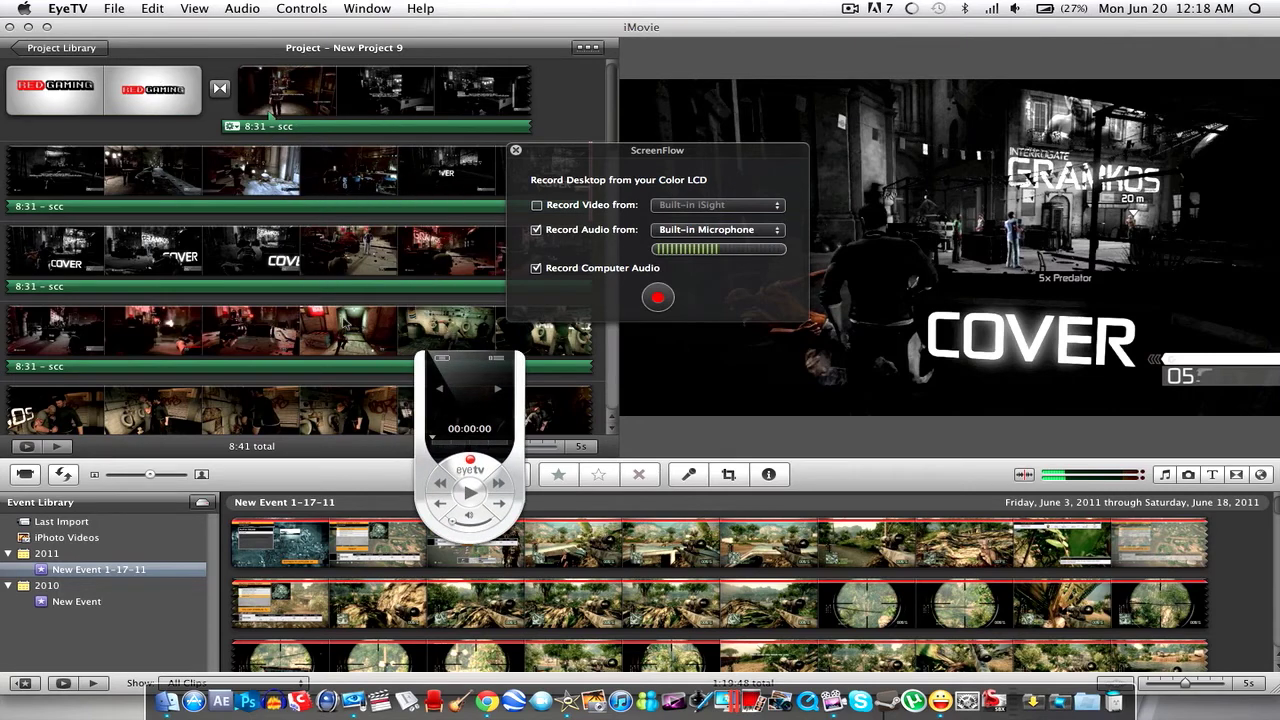
key(super+h)
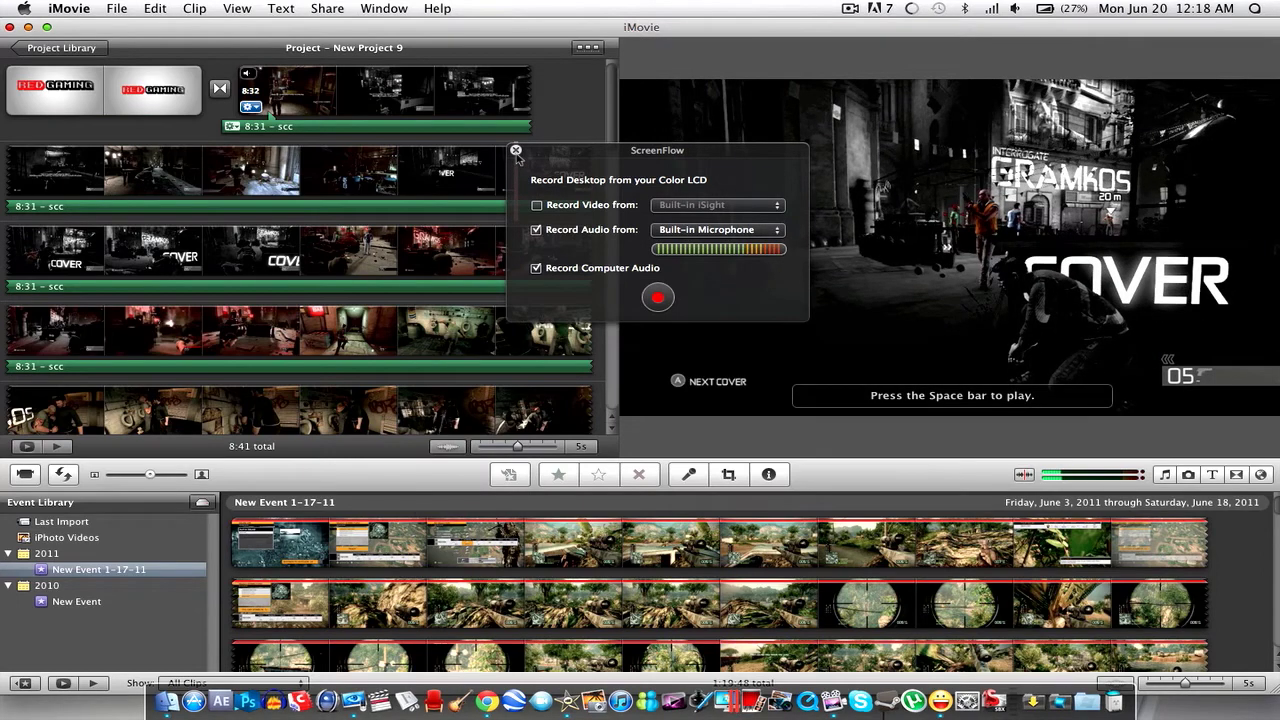
click(516, 151)
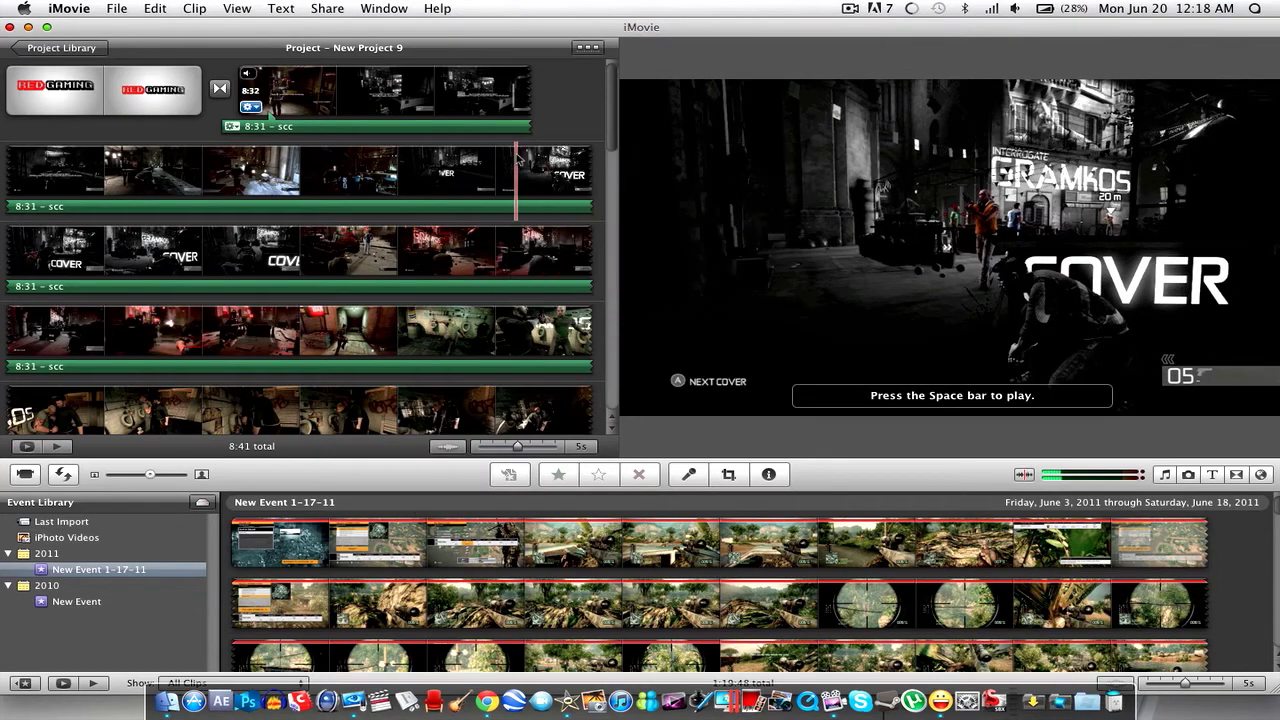
click(849, 9)
- Start a QuickTime export of New Project 9 as New Project 9.mp4 to the Desktop
click(713, 36)
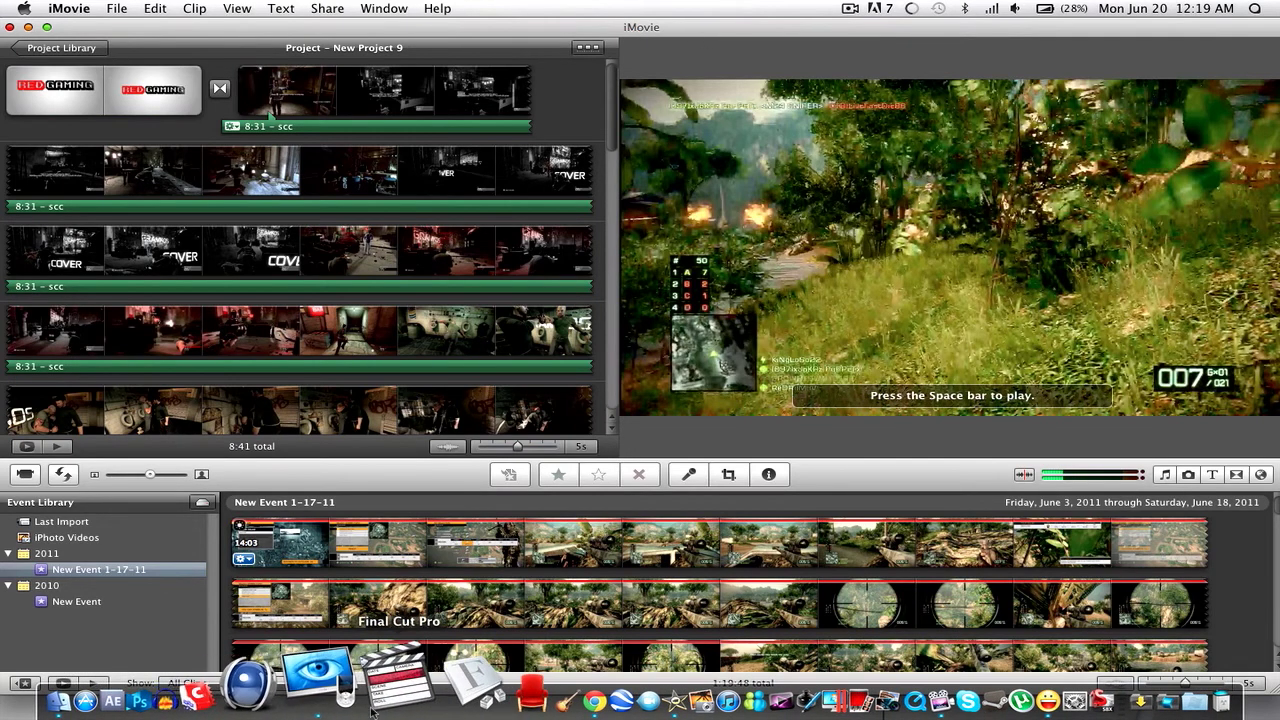
click(330, 9)
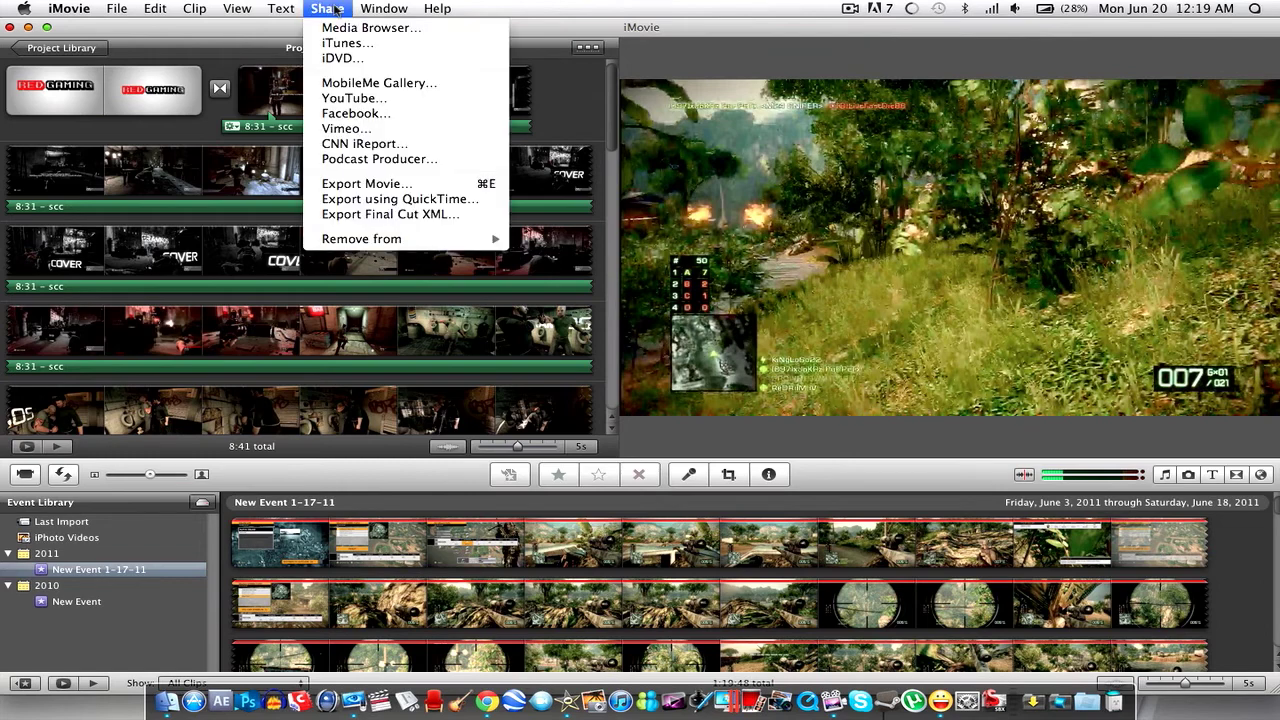
click(394, 200)
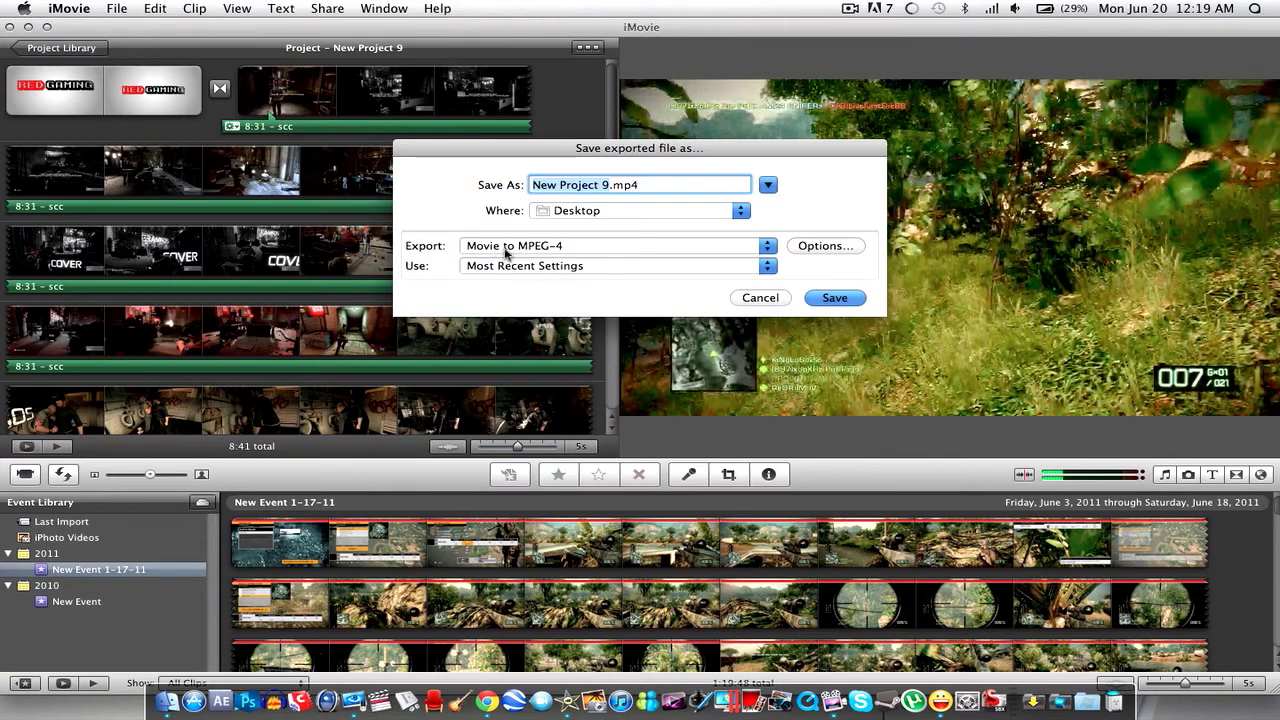
- In the MPEG-4 export options, keep the MP4 file format and 1280 x 720 HD image size
click(815, 250)
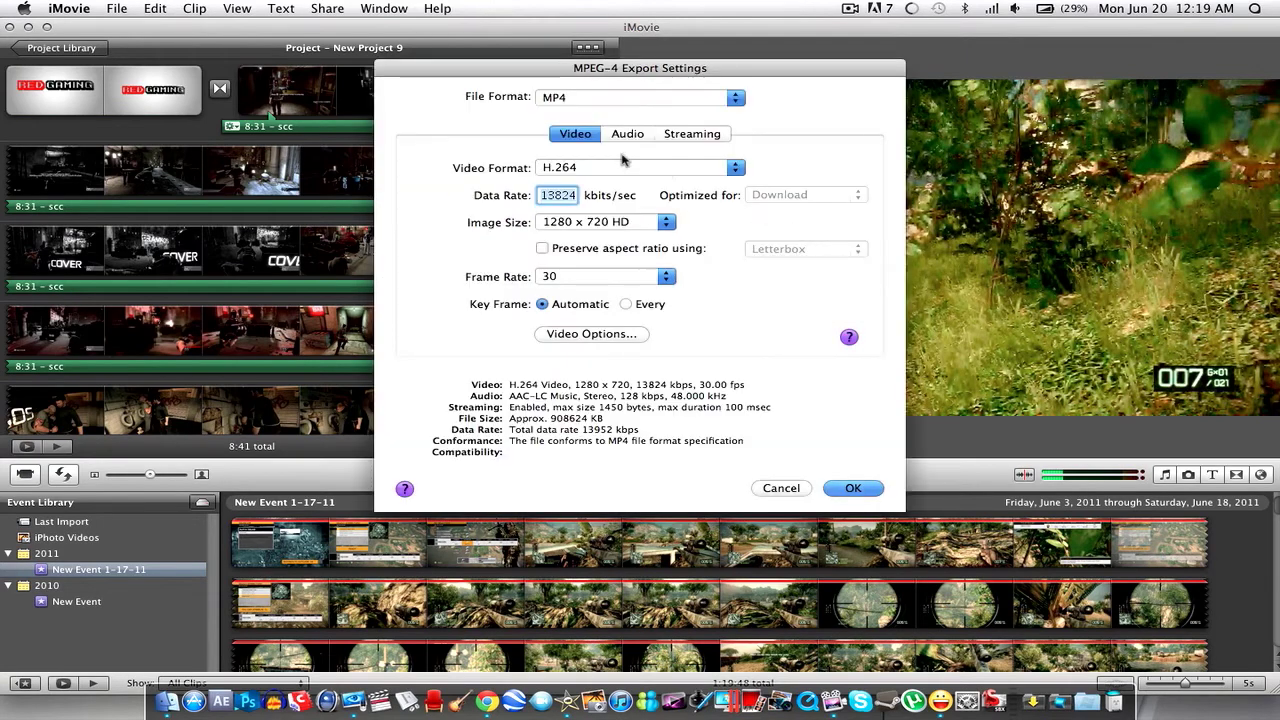
click(584, 97)
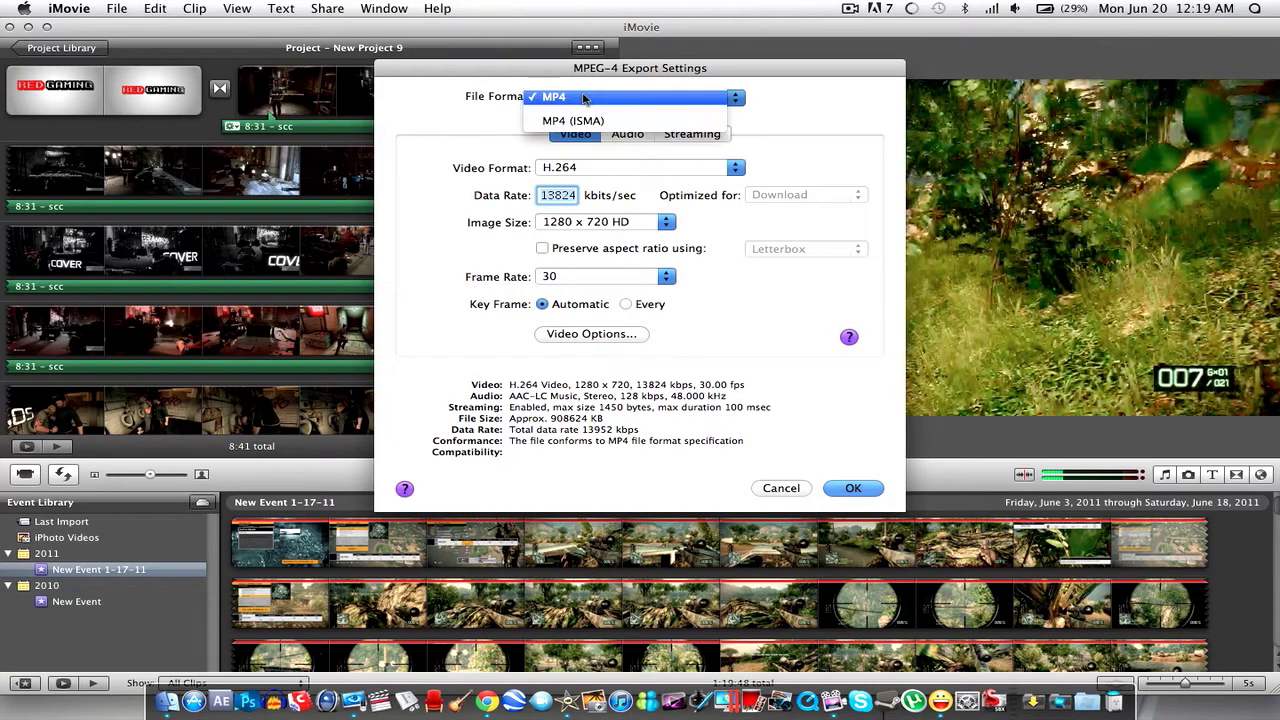
click(584, 97)
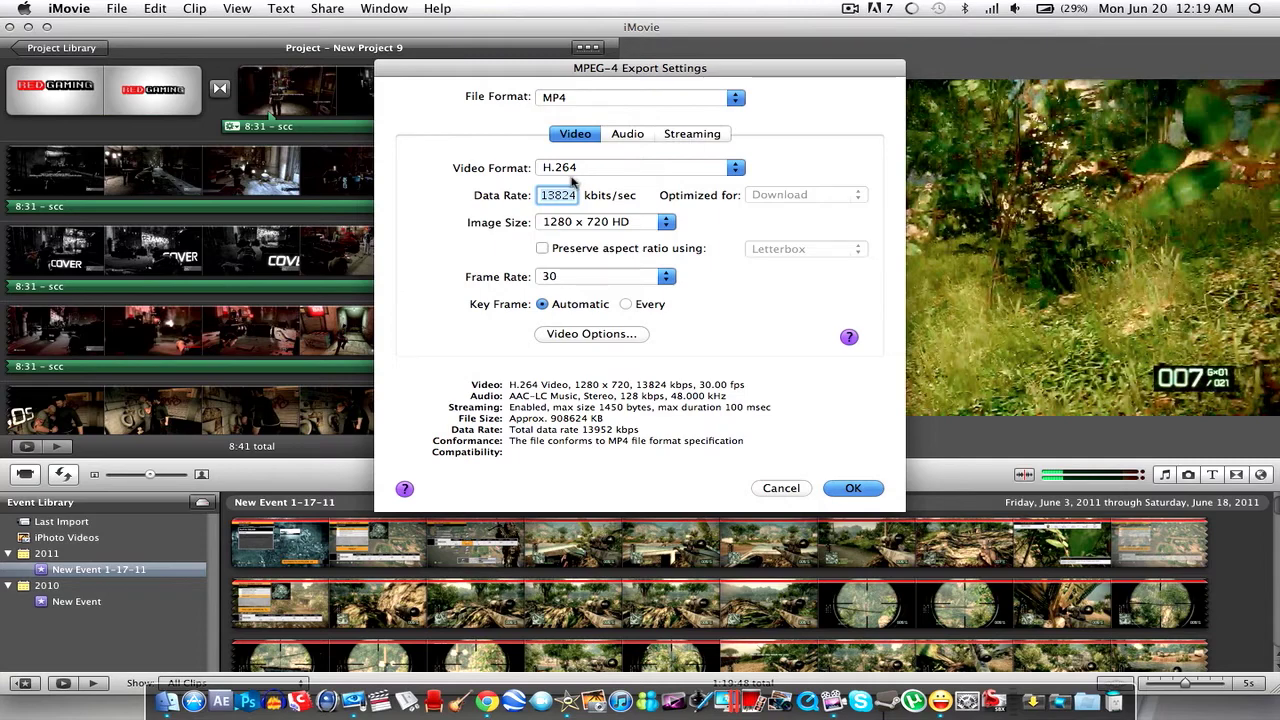
click(609, 224)
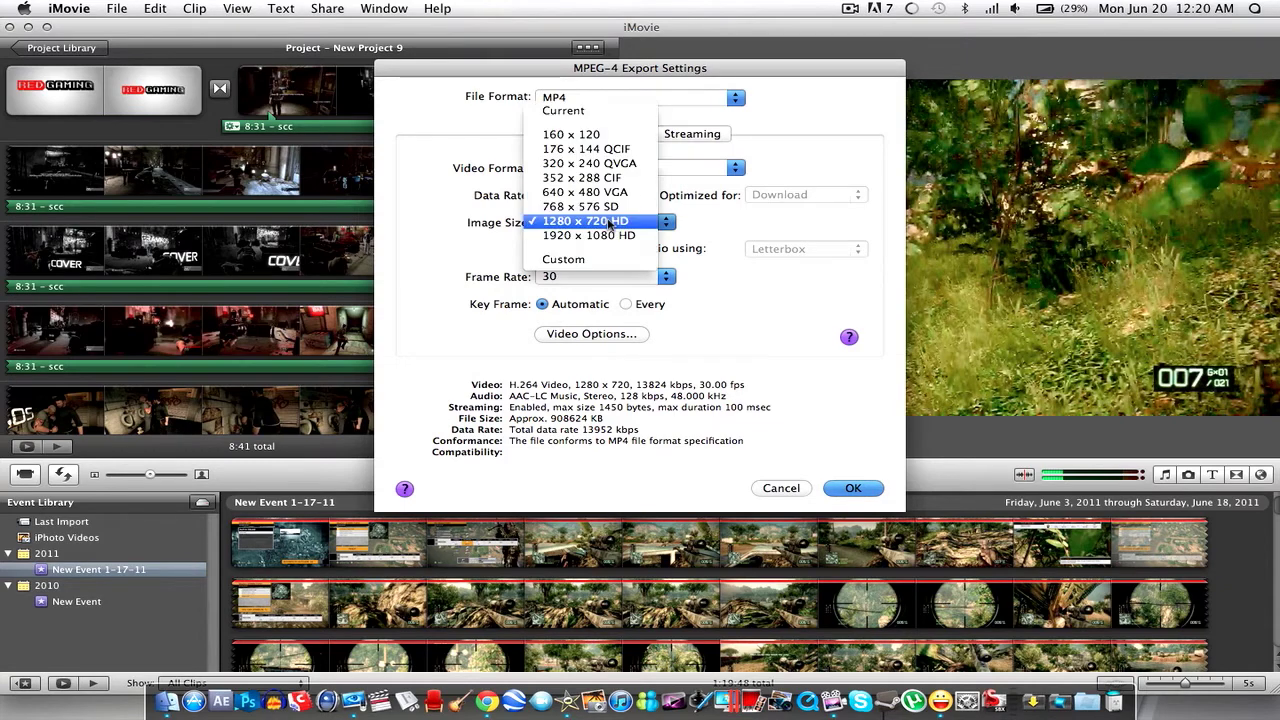
click(665, 226)
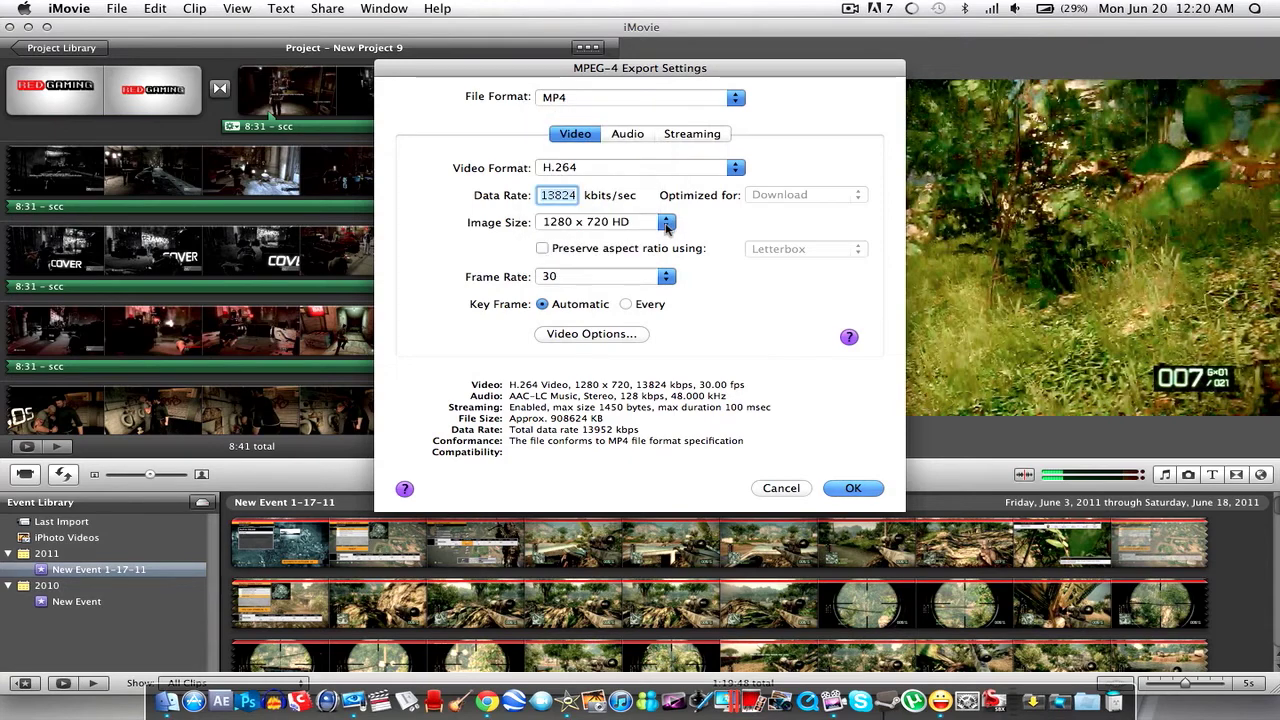
click(665, 226)
click(692, 232)
- Keep the H.264 video frame rate at 30 fps
click(578, 284)
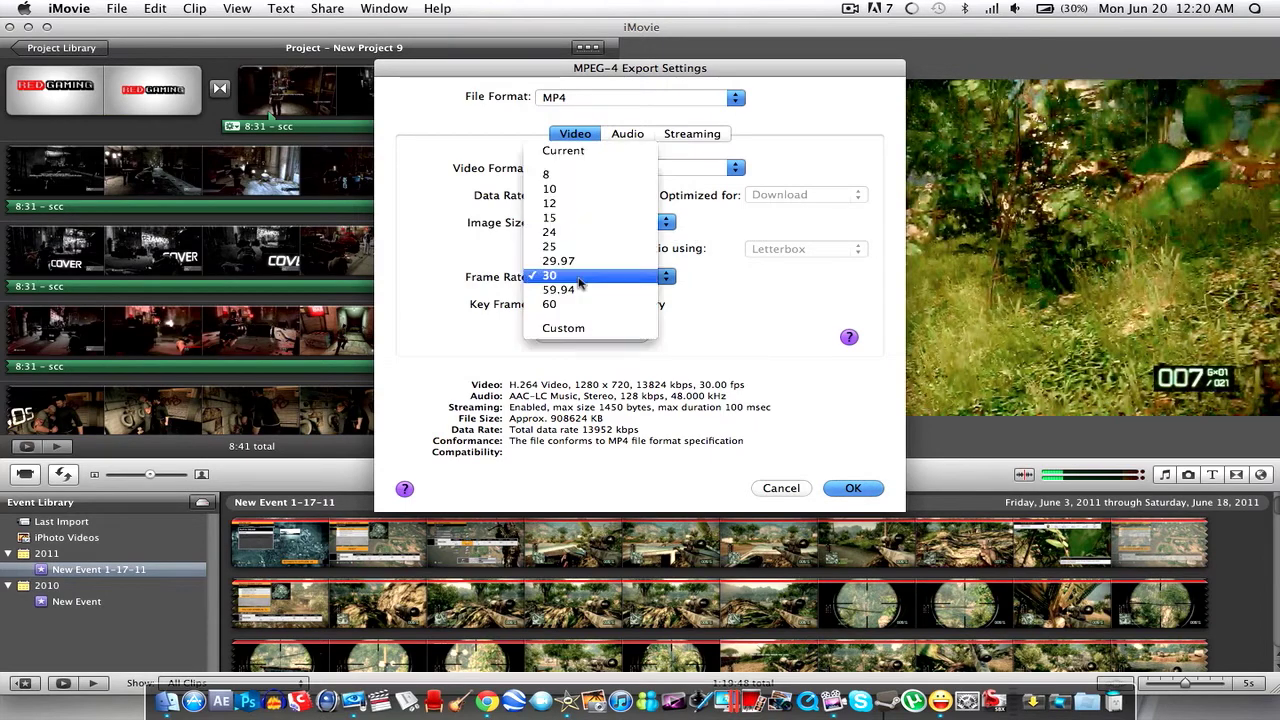
click(712, 284)
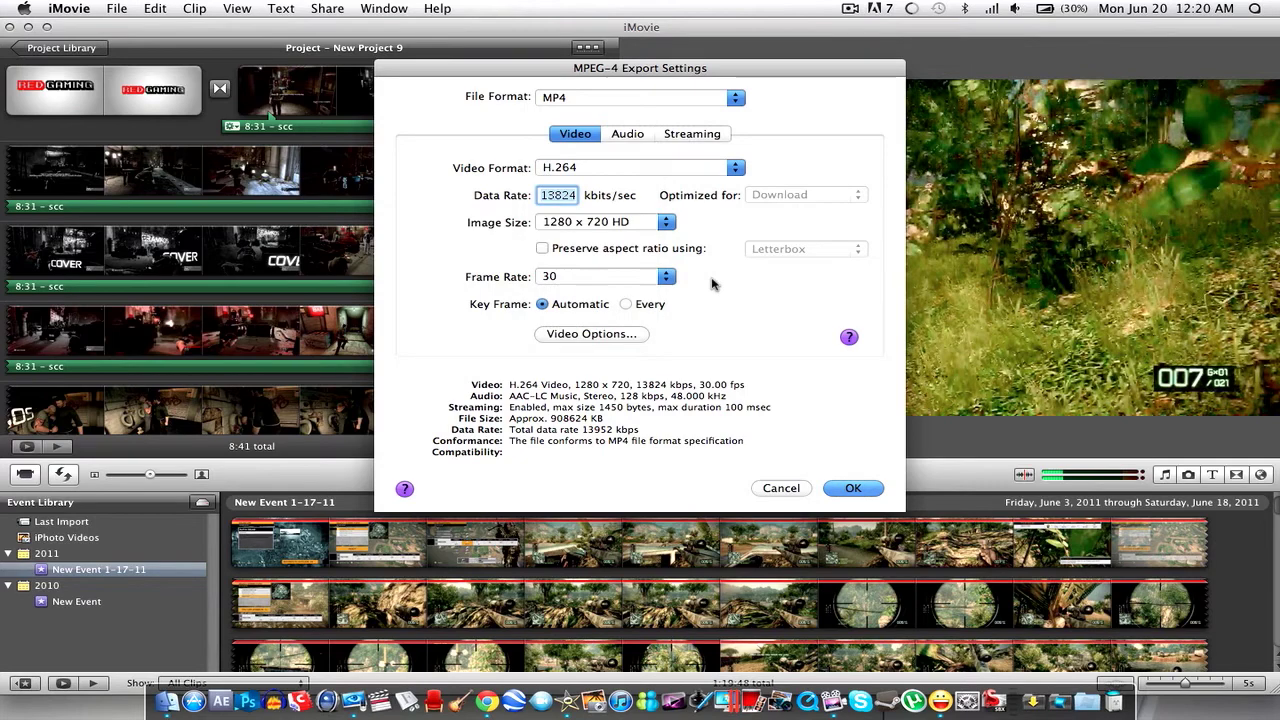
click(641, 282)
click(718, 280)
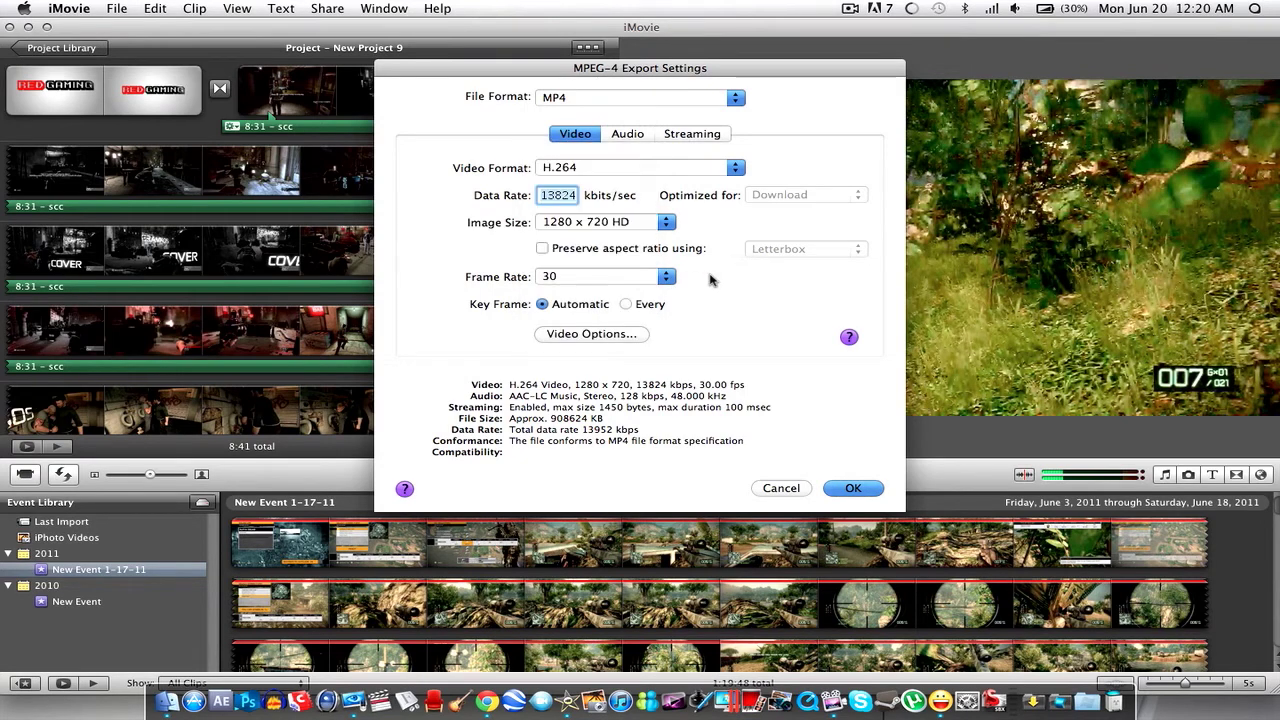
click(609, 286)
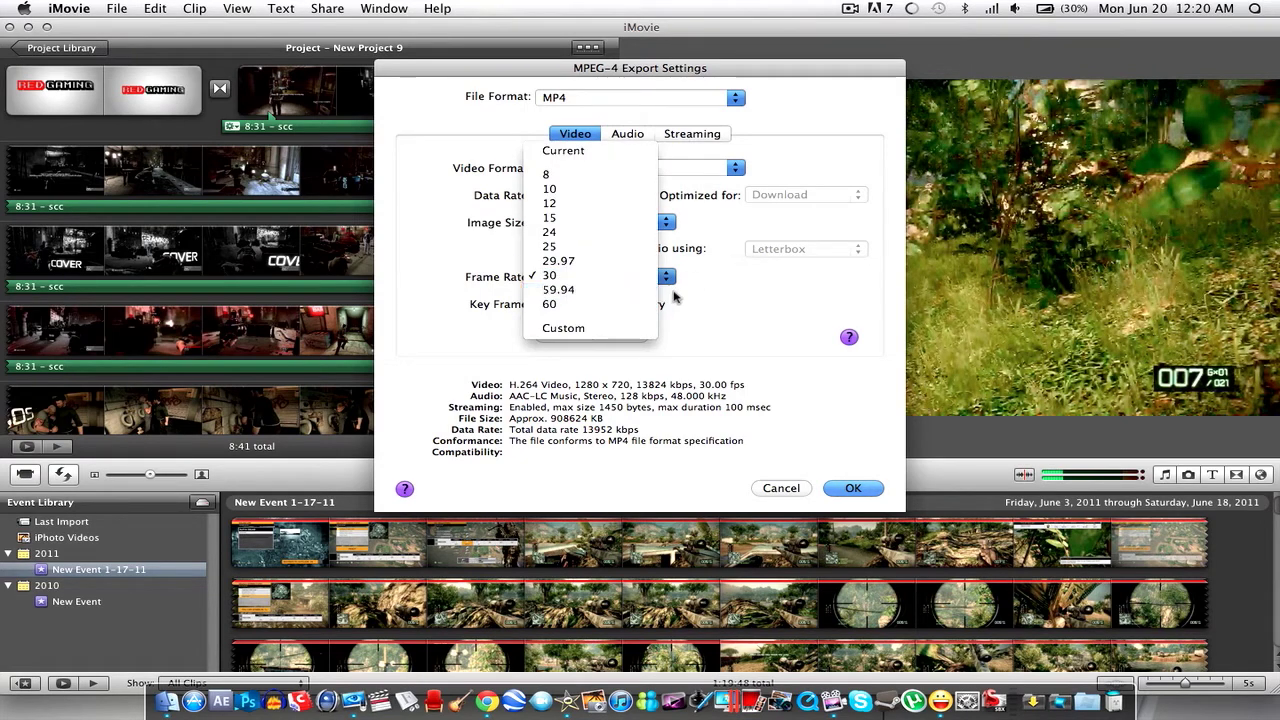
click(708, 287)
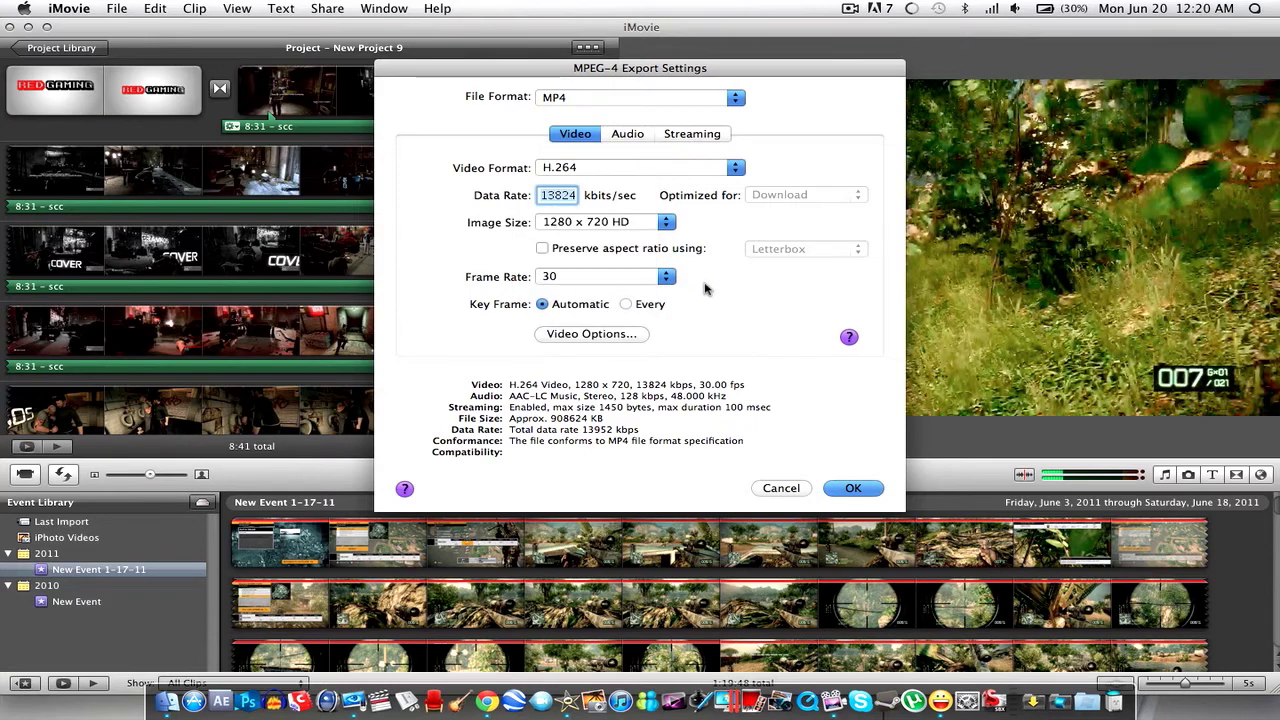
click(598, 335)
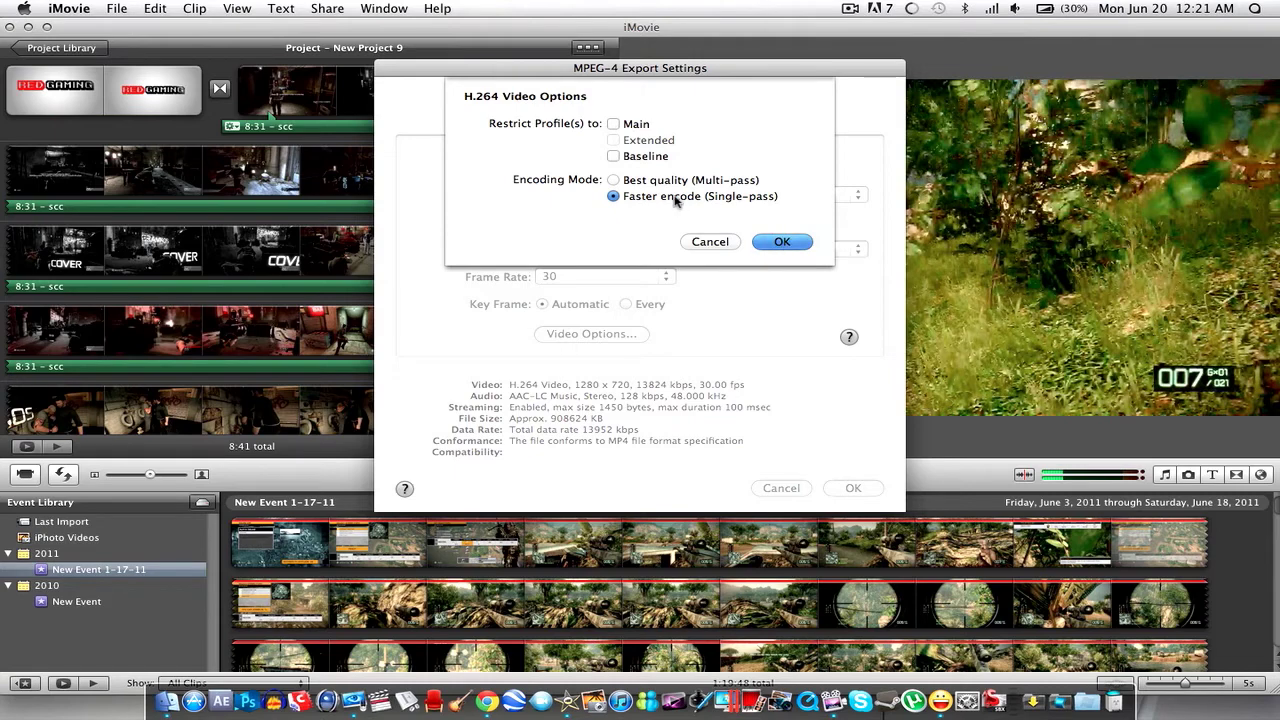
click(792, 245)
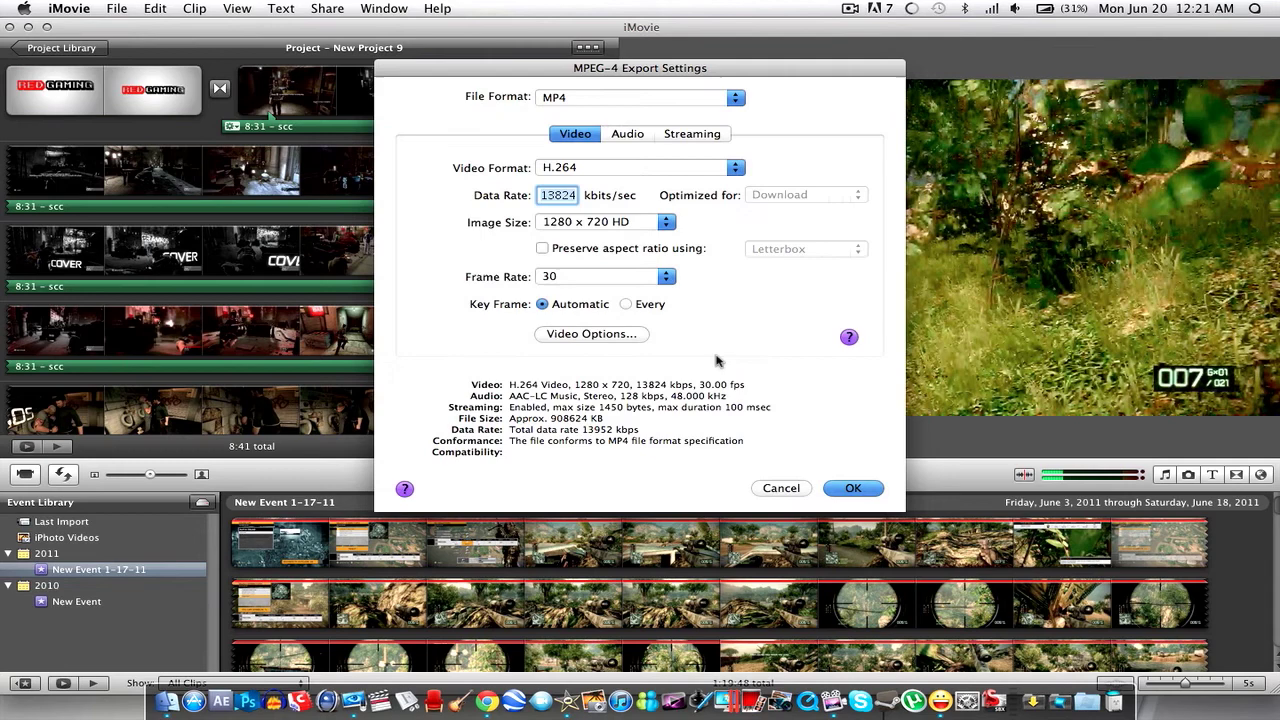
- Set export audio to AAC-LC (Music), 128 kbps, Stereo, Best quality, and accept the settings
click(629, 136)
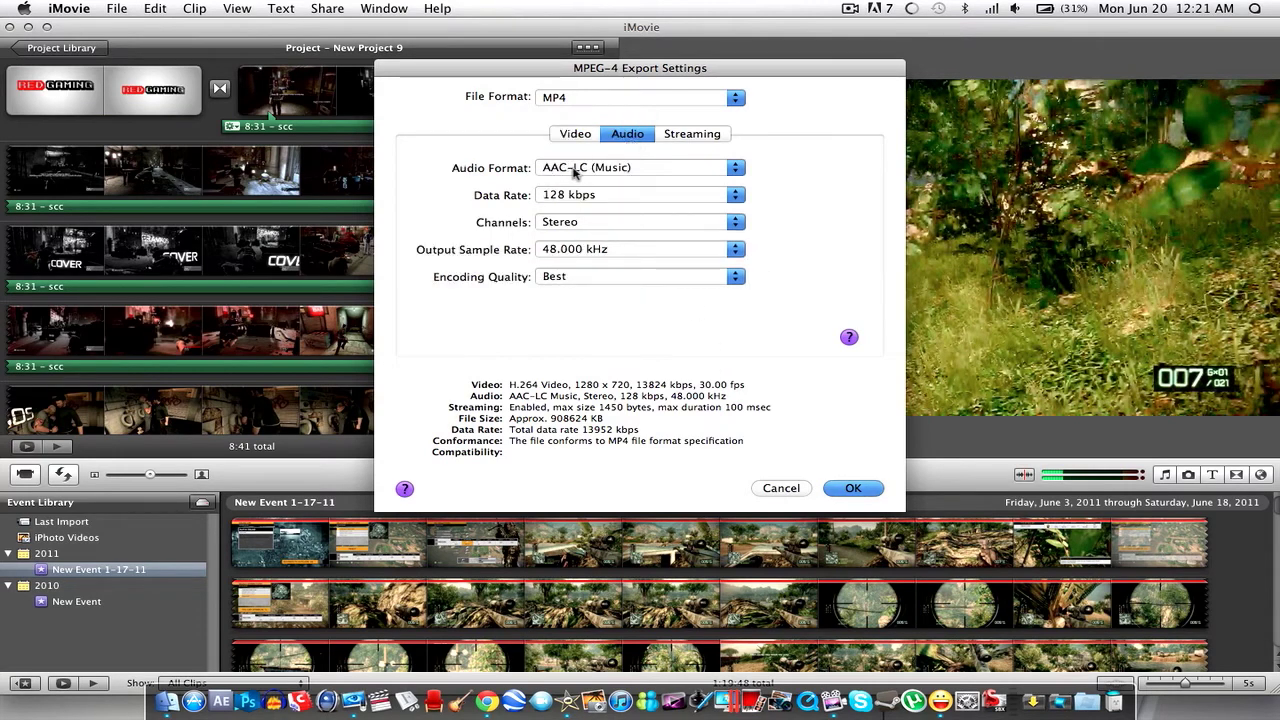
click(575, 170)
click(590, 172)
click(566, 200)
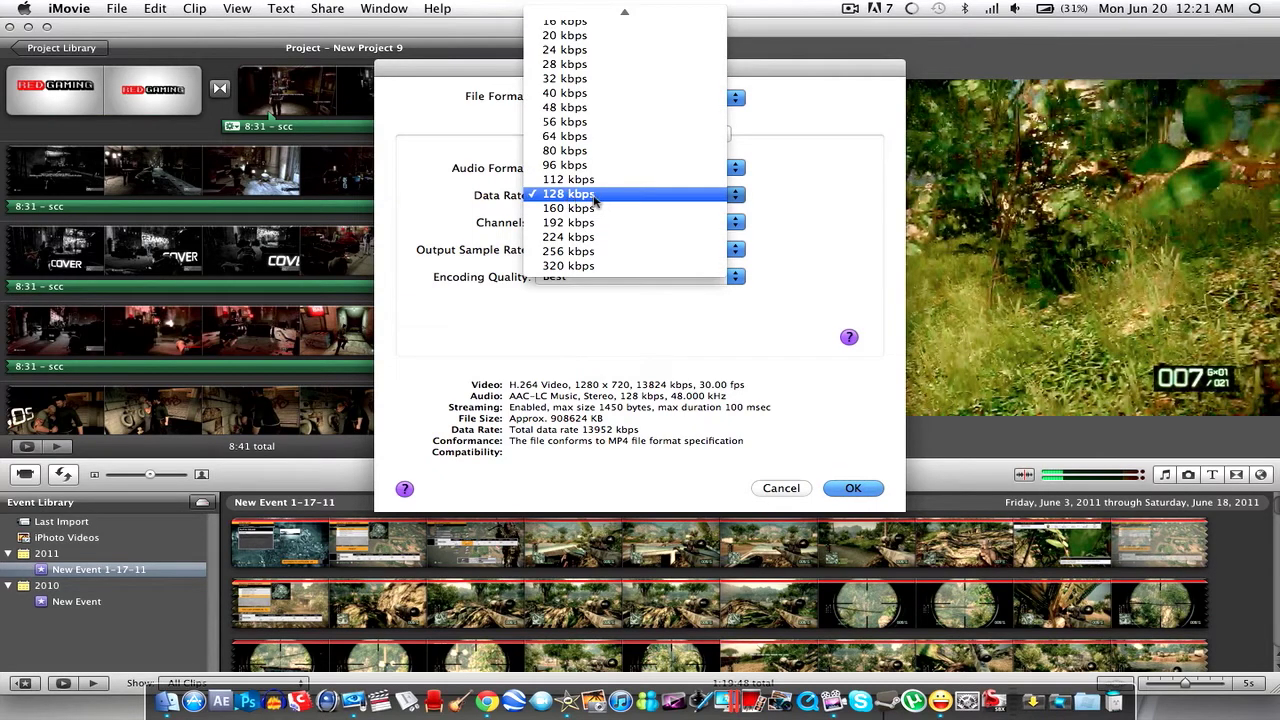
click(757, 209)
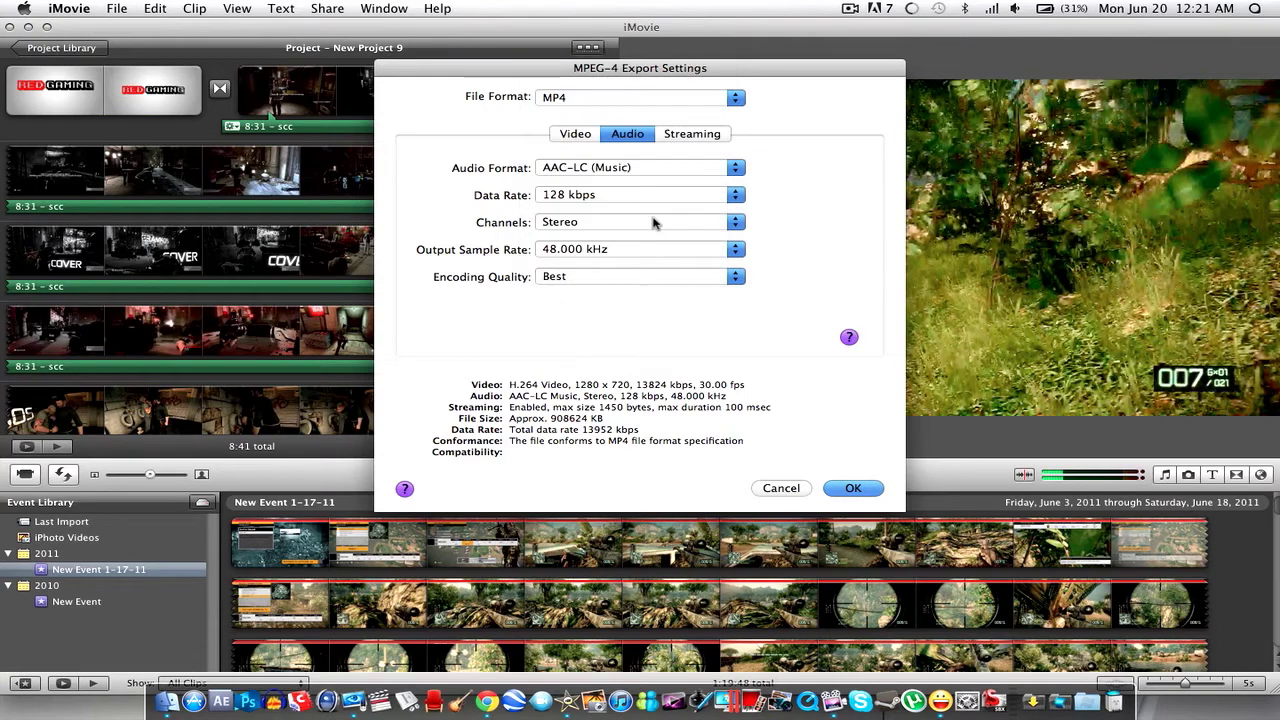
click(560, 229)
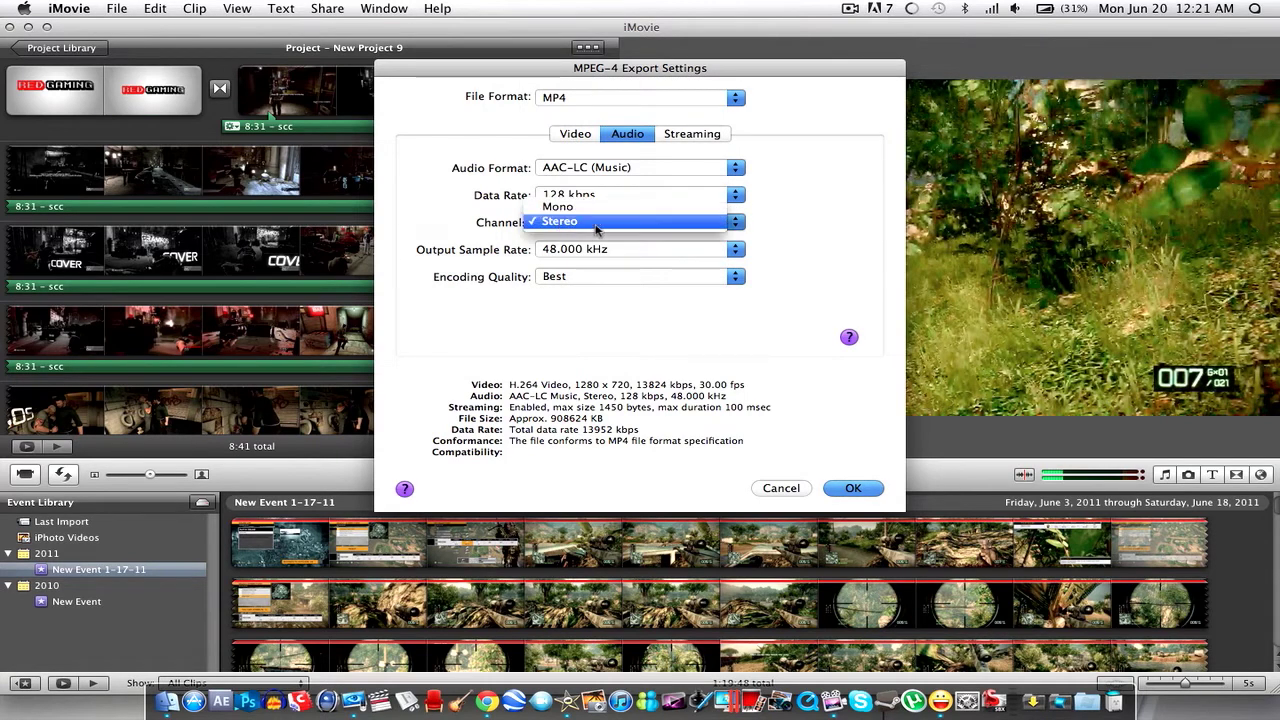
click(809, 257)
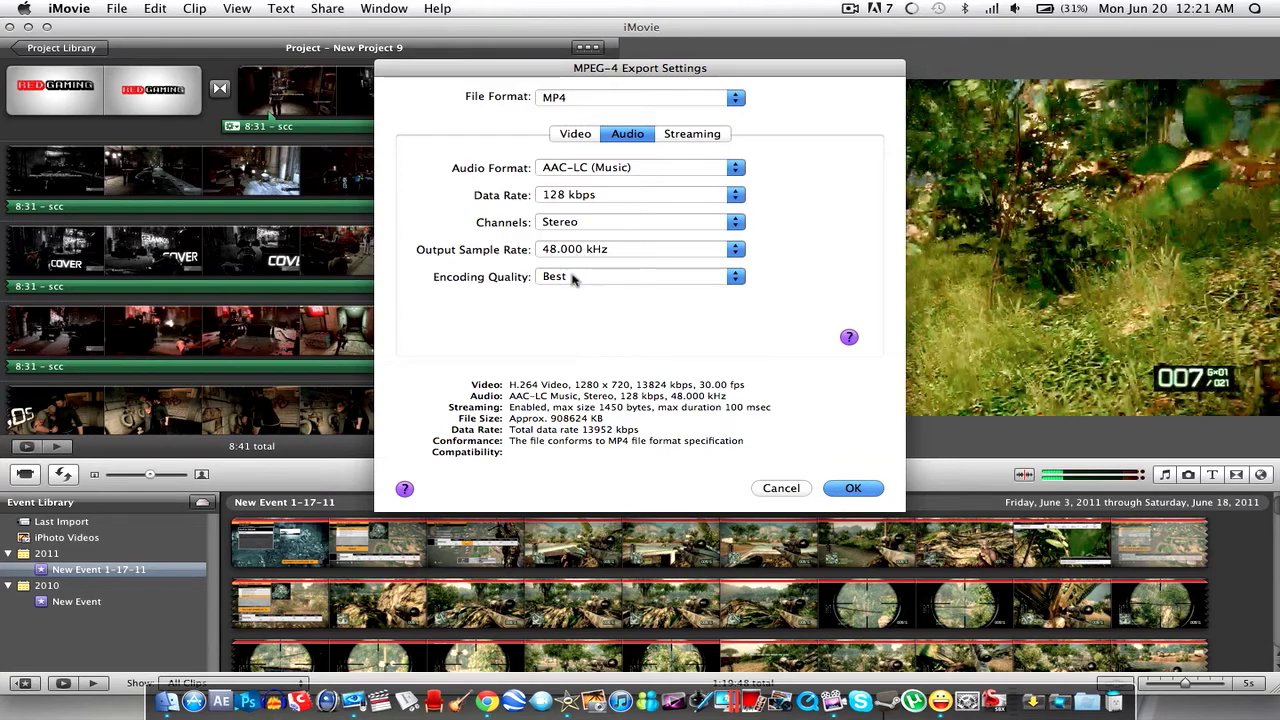
click(585, 284)
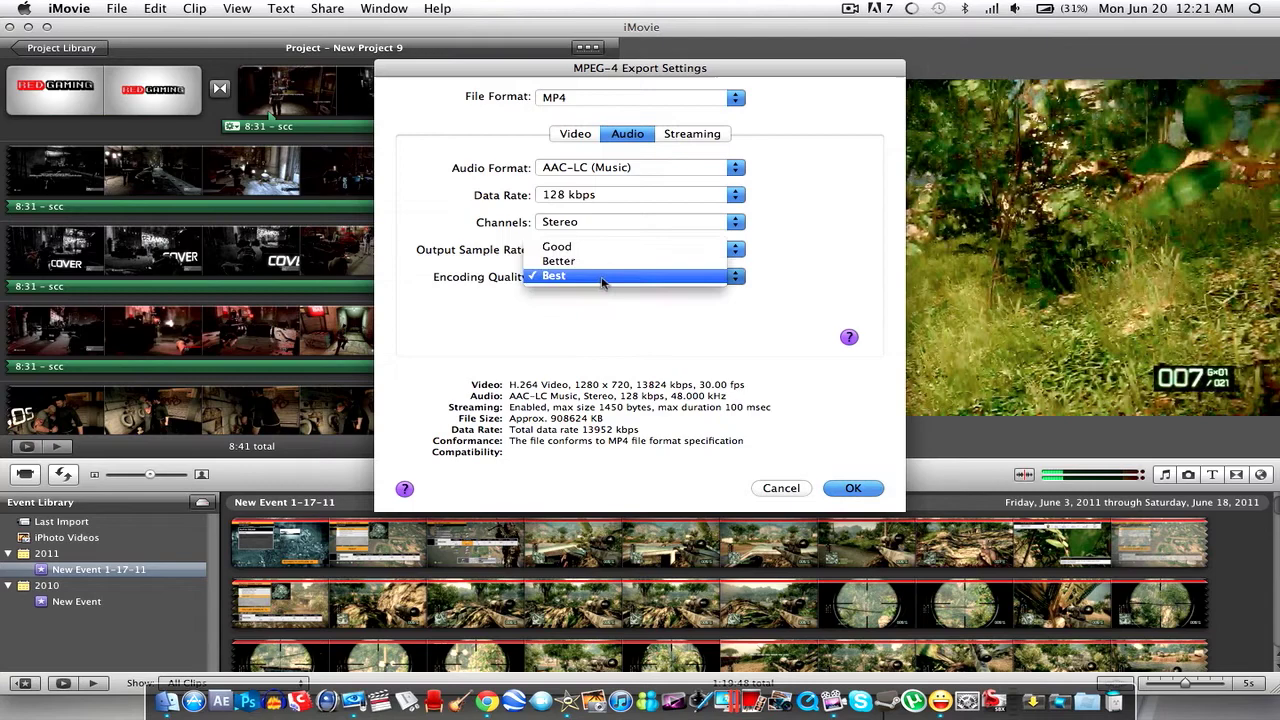
click(678, 368)
click(852, 487)
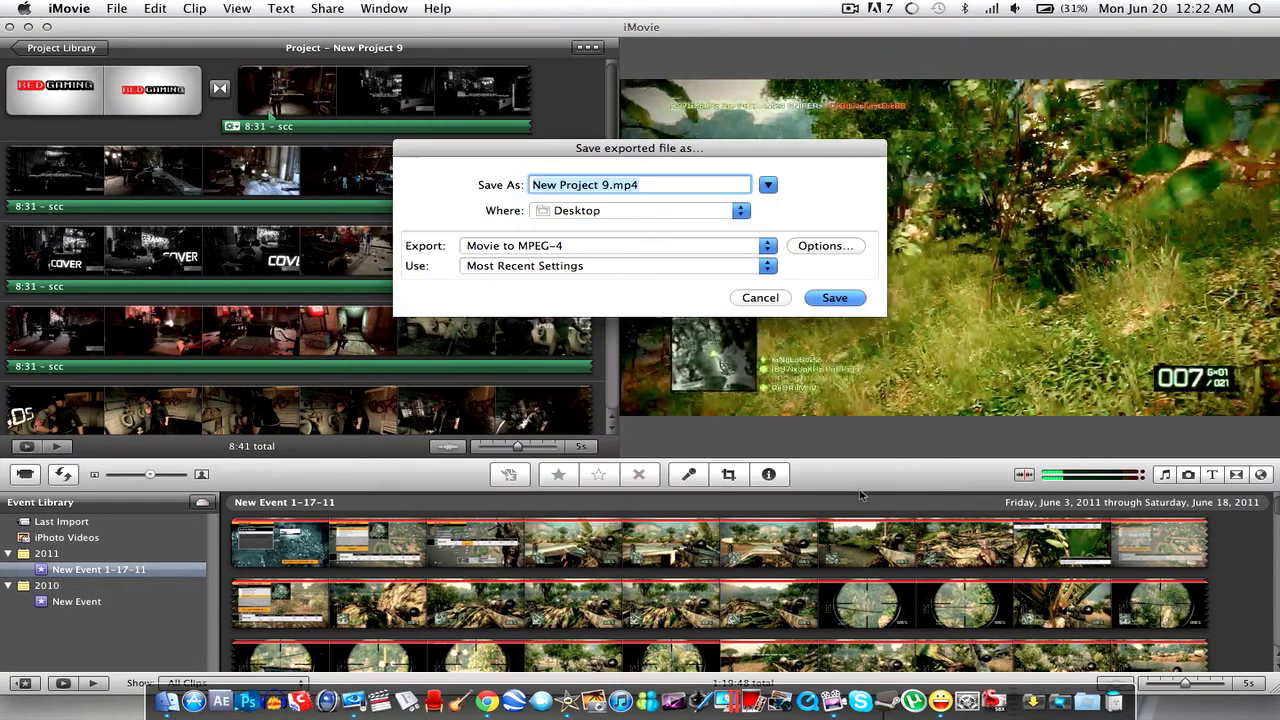
click(838, 250)
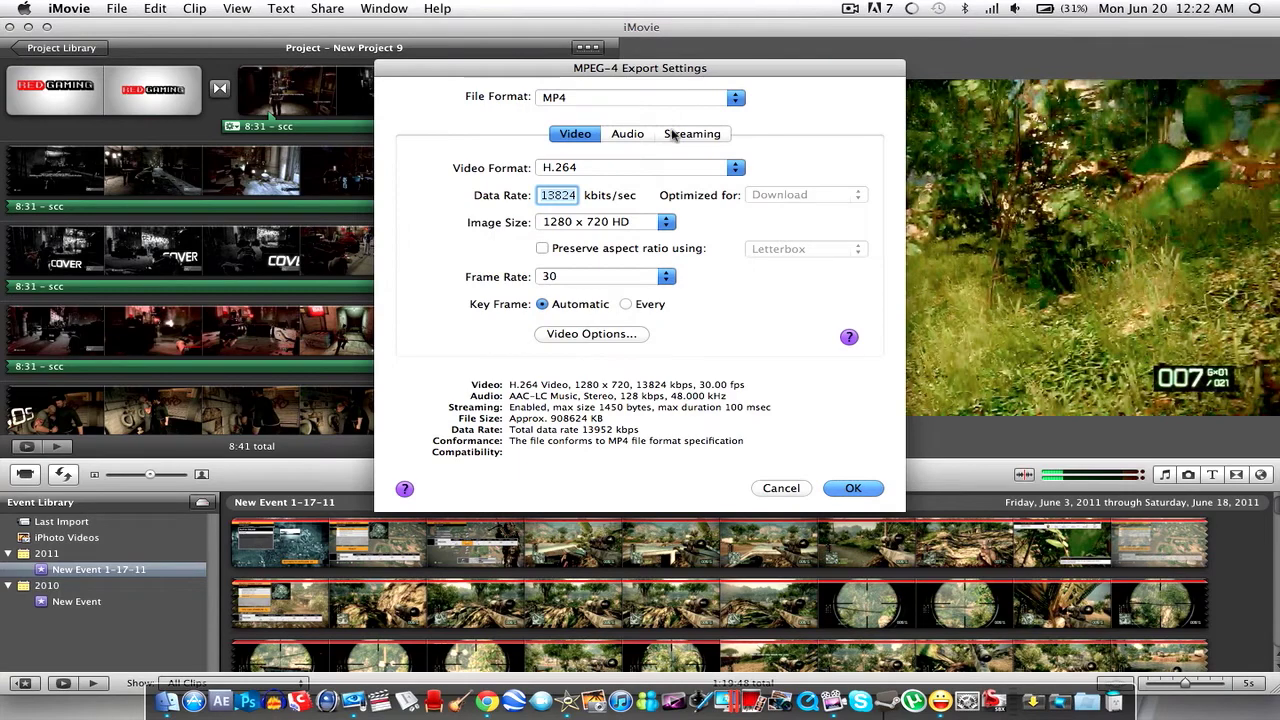
click(676, 134)
click(575, 134)
click(850, 489)
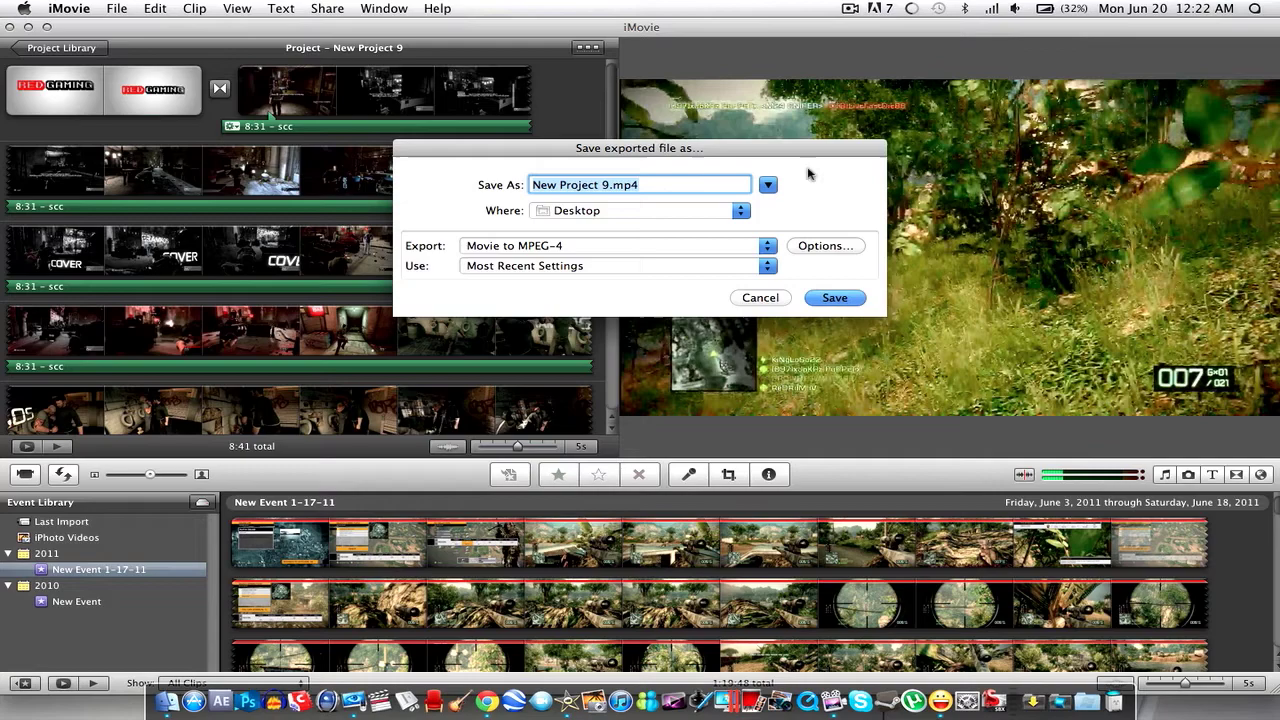
click(850, 9)
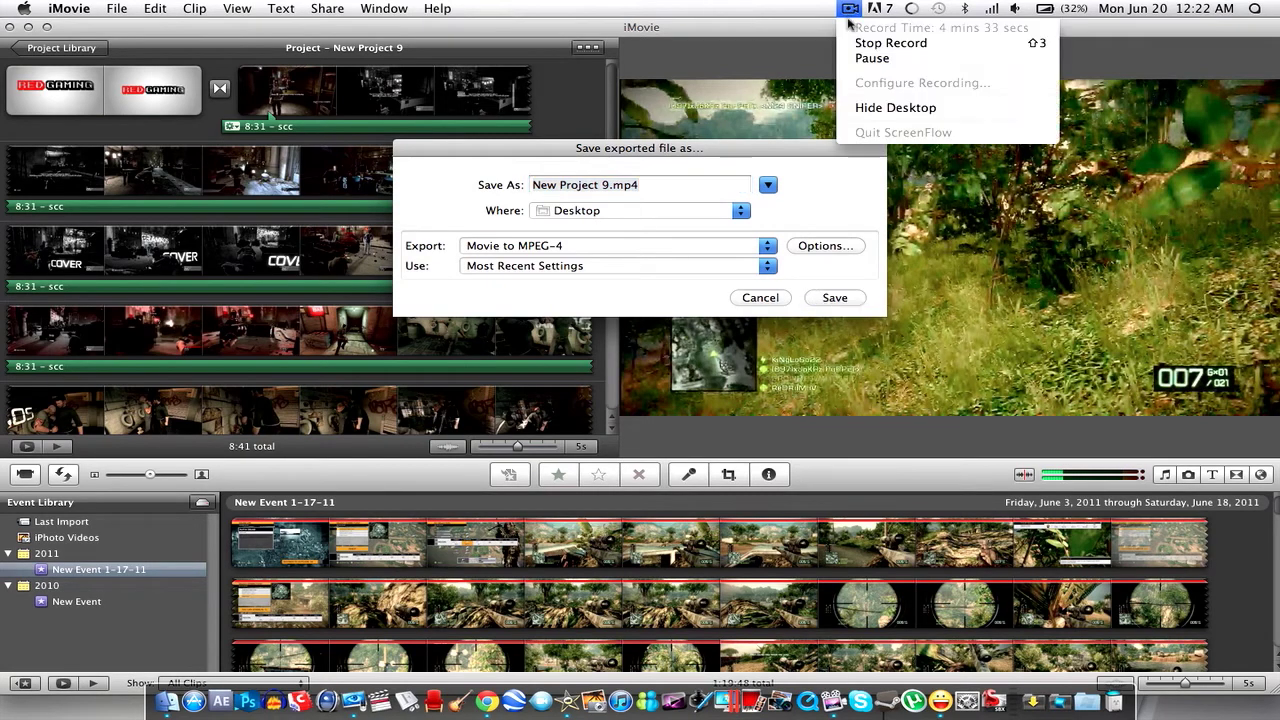